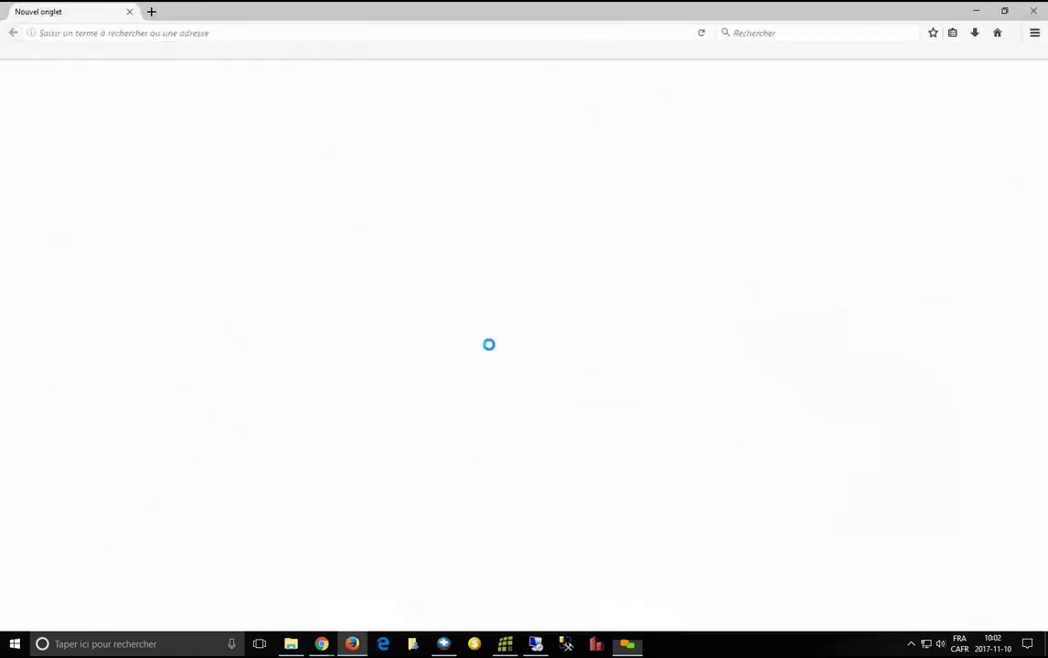
click(230, 37)
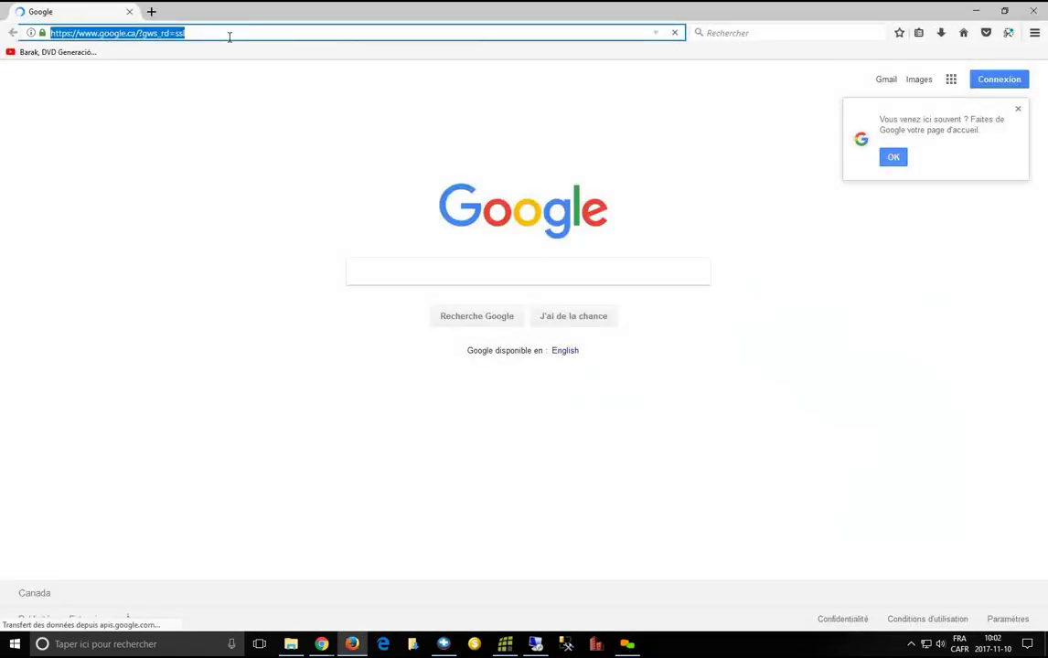
text(www.magextechnologies.com)
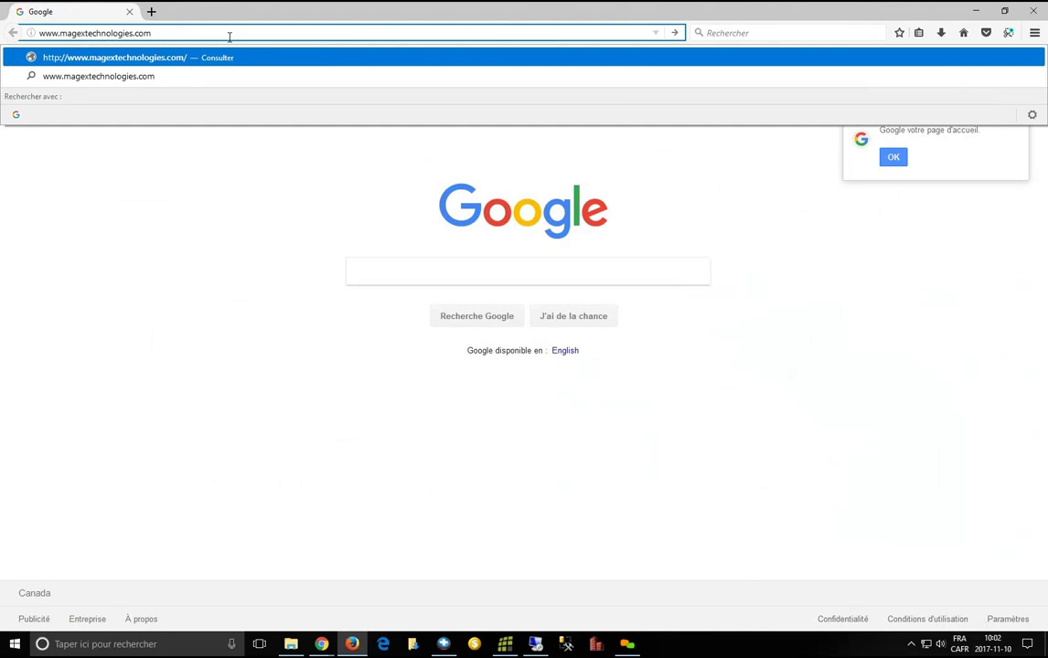
key(Return)
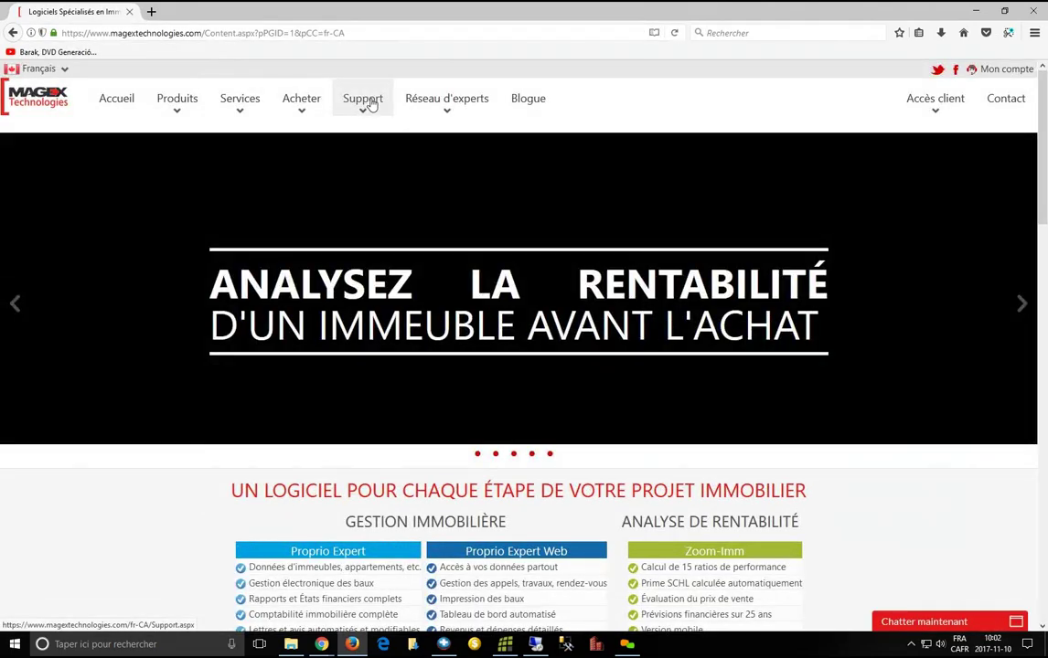
click(372, 105)
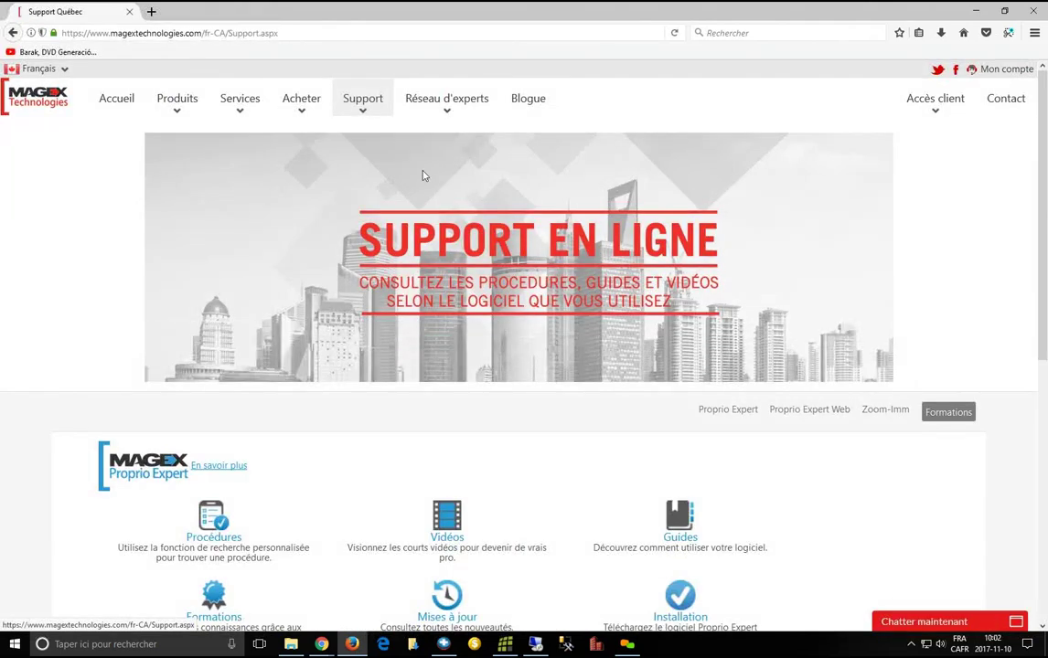
scroll(422, 175, down, 3)
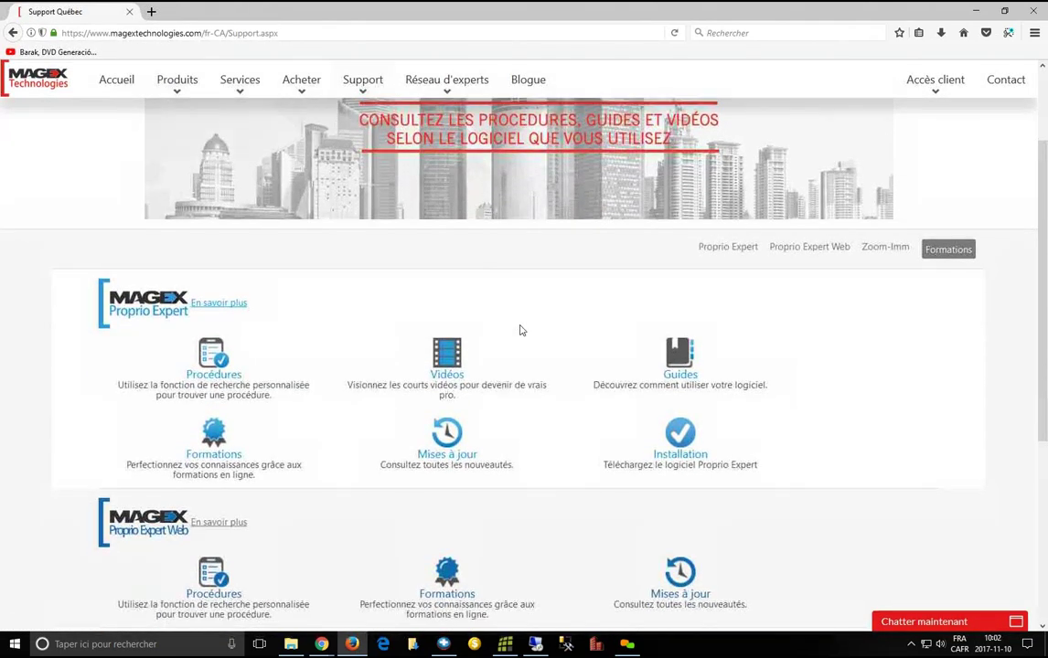
click(680, 448)
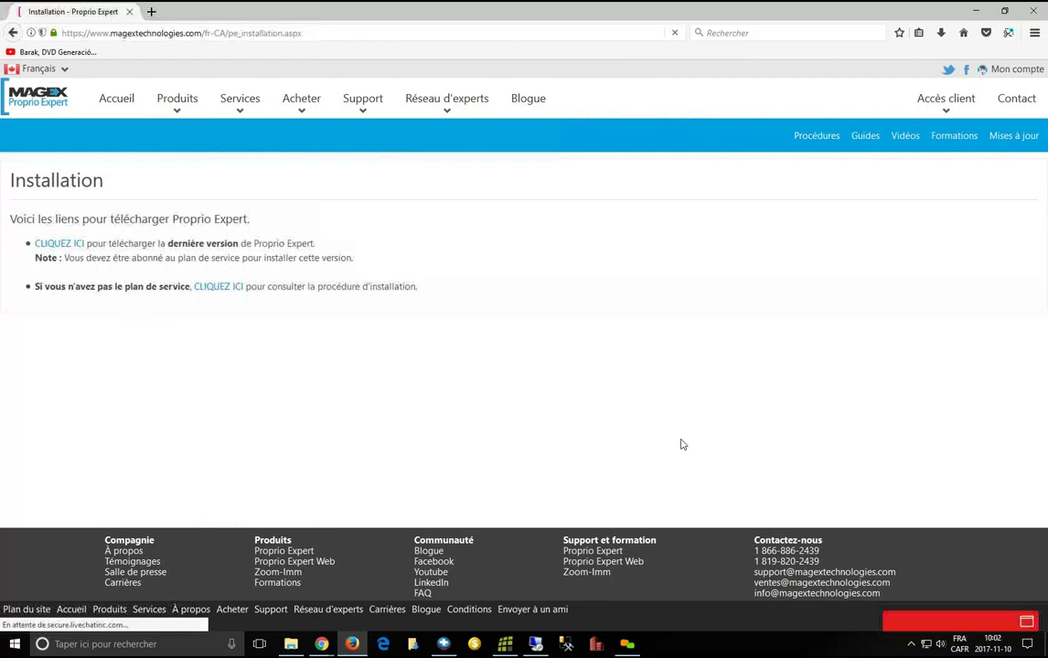
- Request the latest version of Proprio Expert and sign in with the account username and password
click(73, 244)
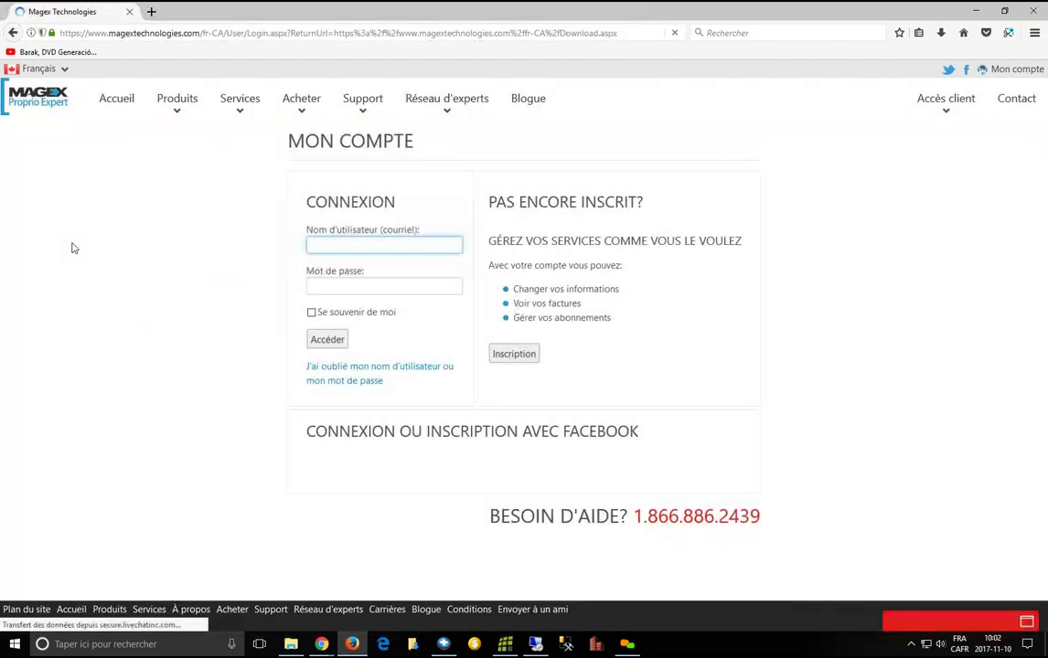
text(henry)
click(347, 288)
text(•••••)
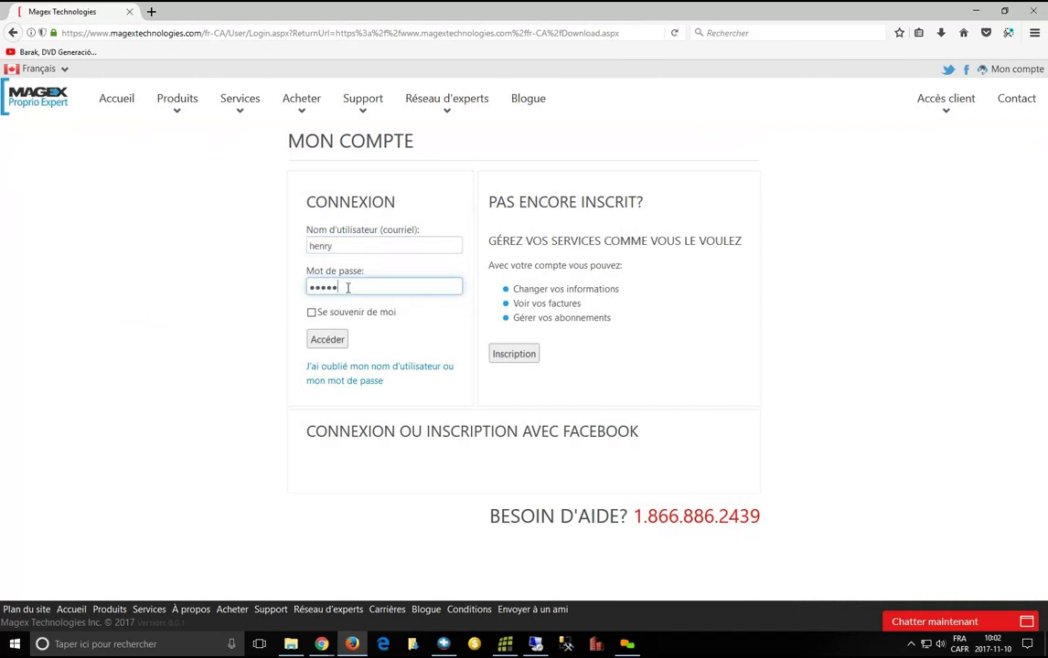
click(336, 348)
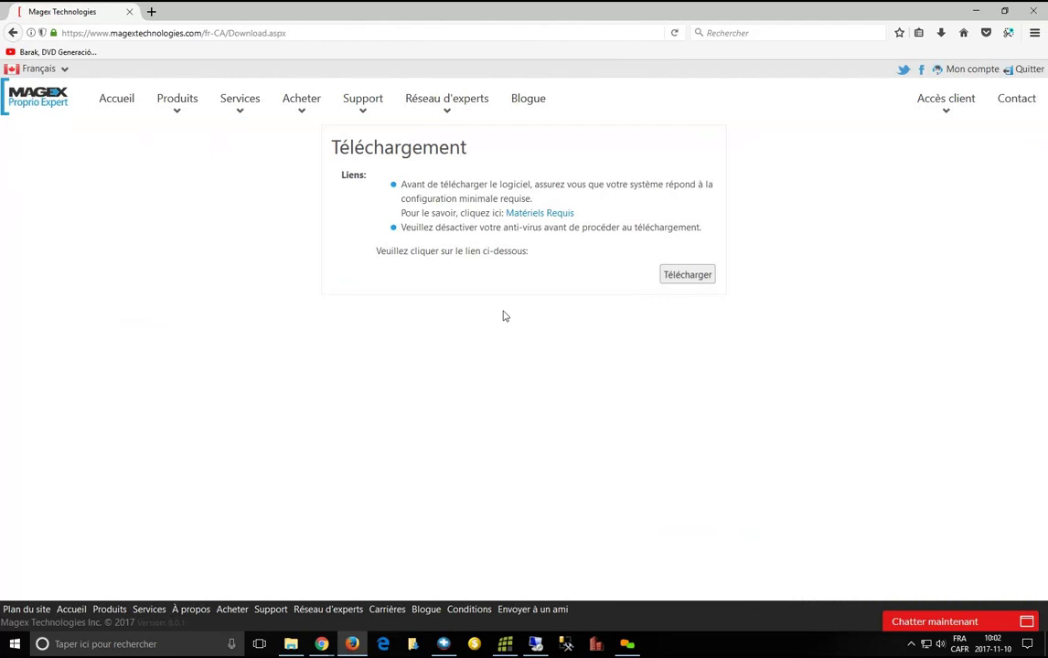
- Download and save ProprioExpertInstaller.exe, and open the folder that contains it
click(707, 284)
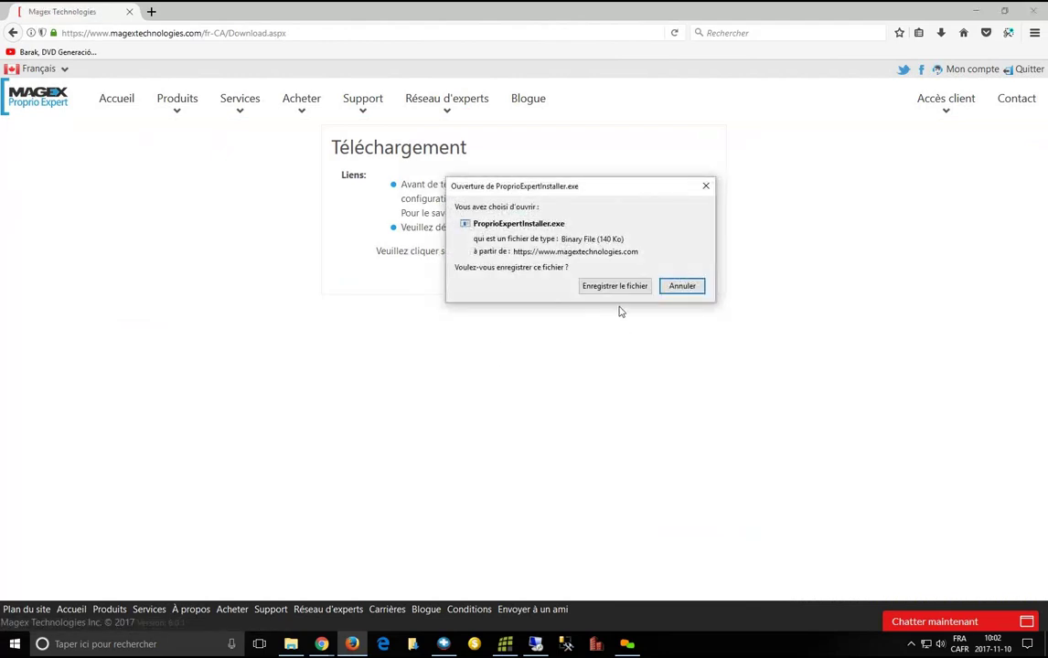
click(616, 287)
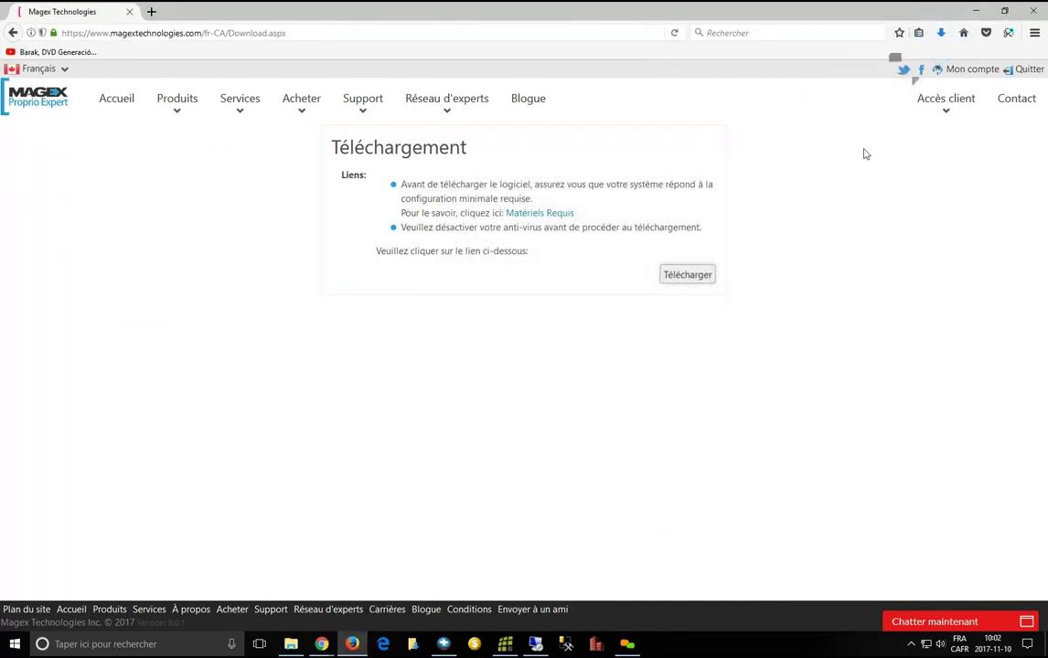
click(938, 37)
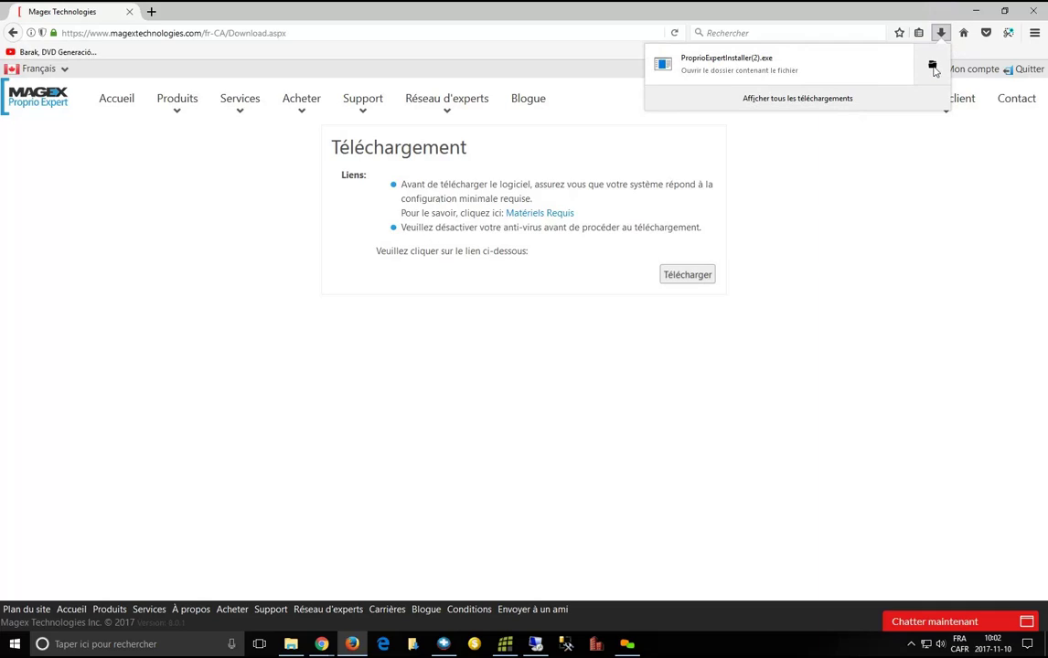
click(932, 67)
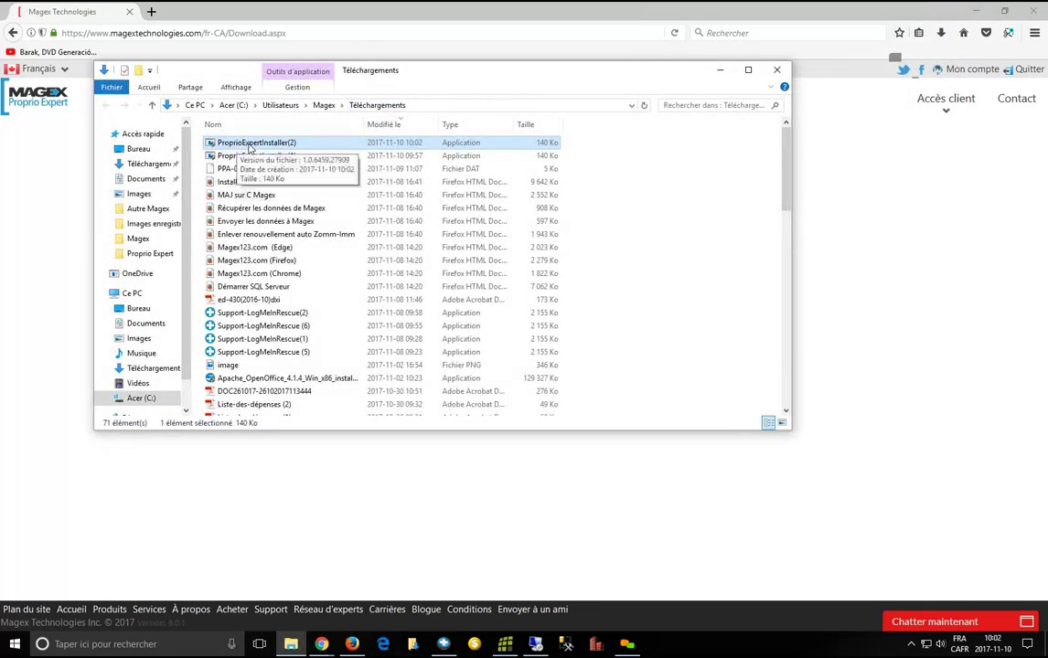
- Run the newly downloaded ProprioExpertInstaller(2) and allow it past the Windows SmartScreen block
double_click(305, 146)
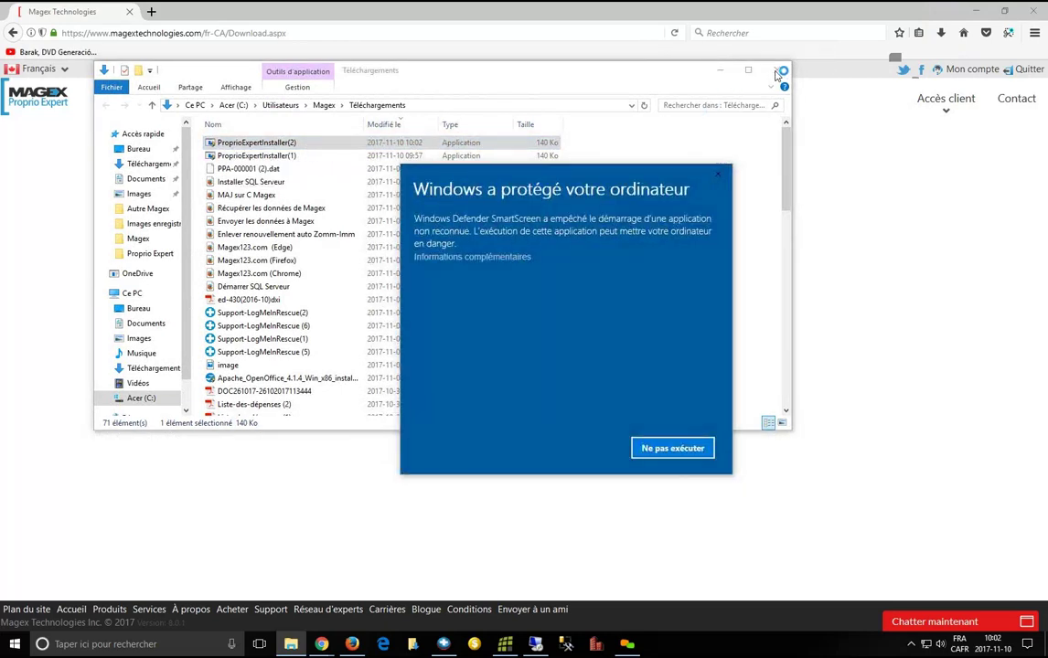
click(476, 259)
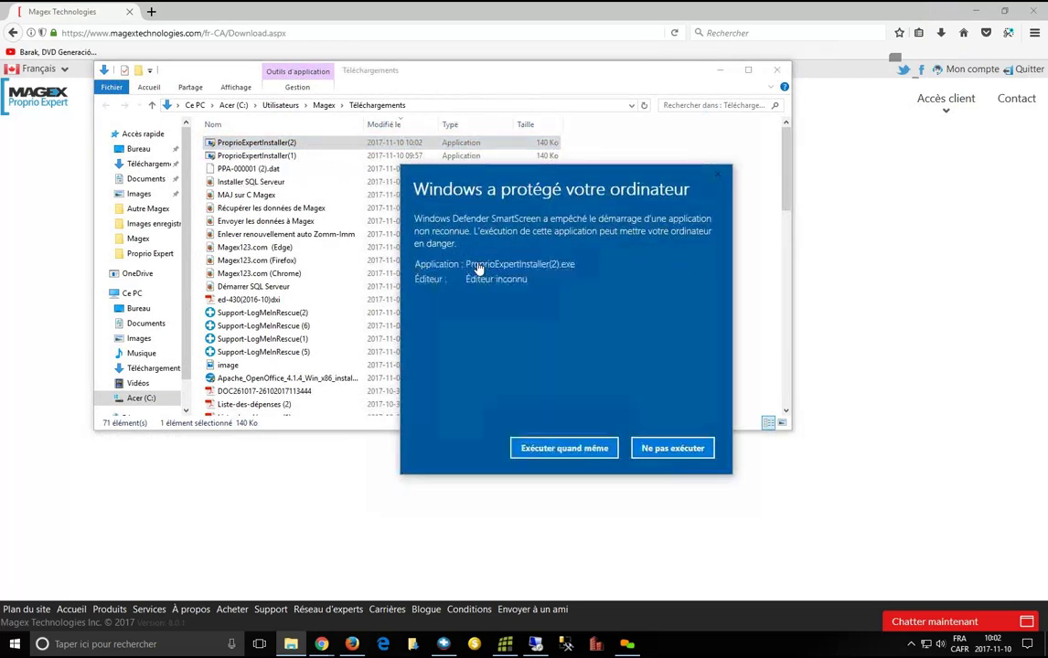
click(559, 448)
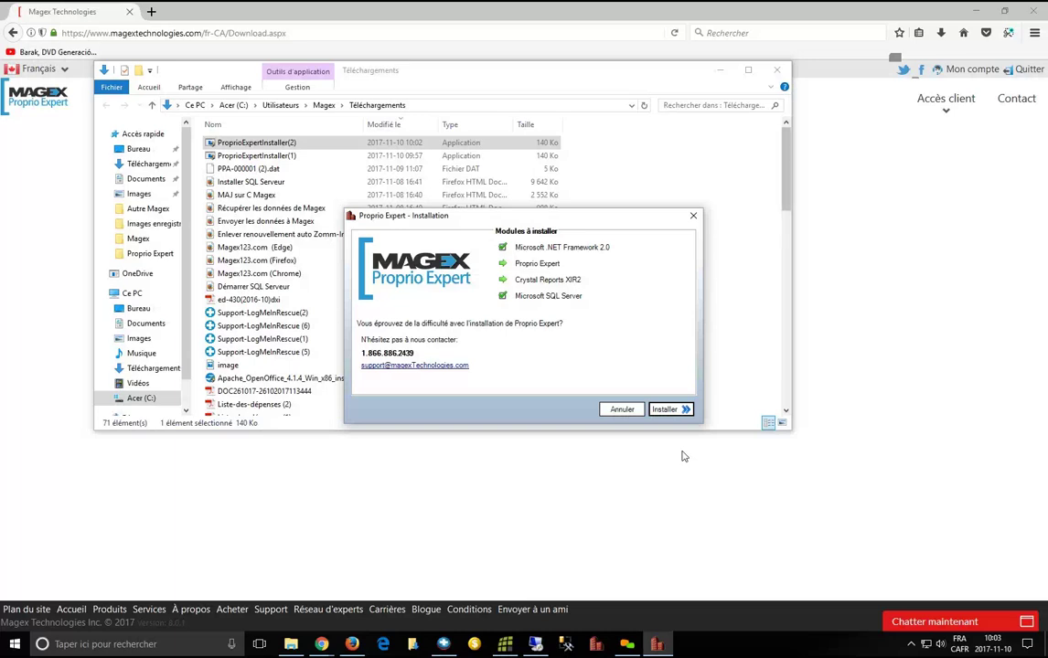
- Start installing the Proprio Expert modules, closing the downloads folder and minimizing the browser
click(780, 72)
key(Return)
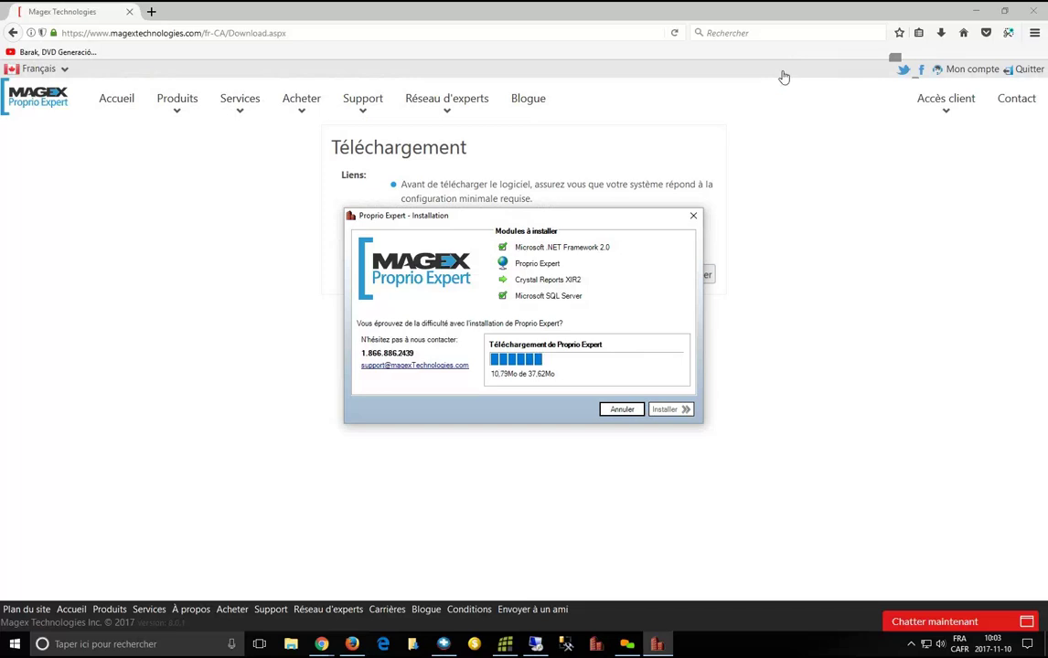
click(983, 8)
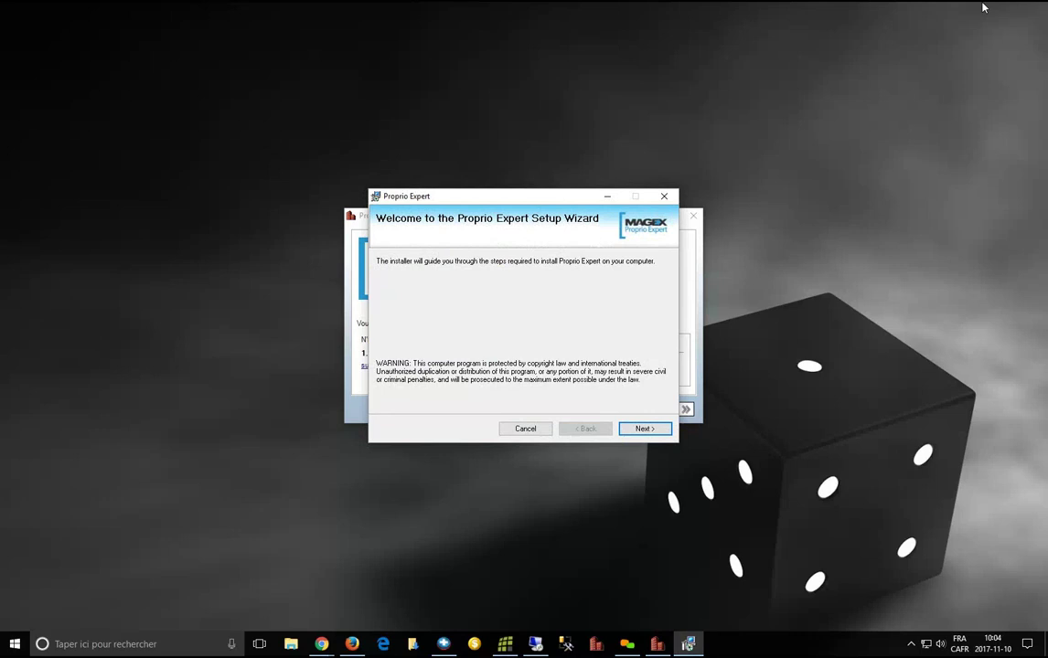
- Complete the Proprio Expert setup wizard with its default settings and close it
key(Return)
key(Return)
key(Return)
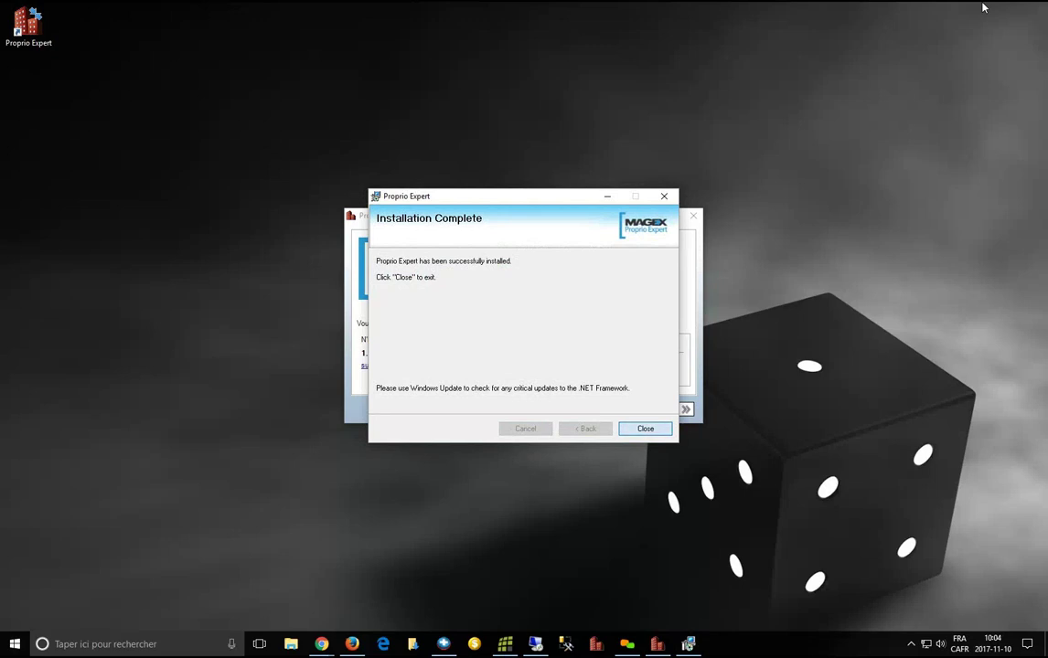
key(Return)
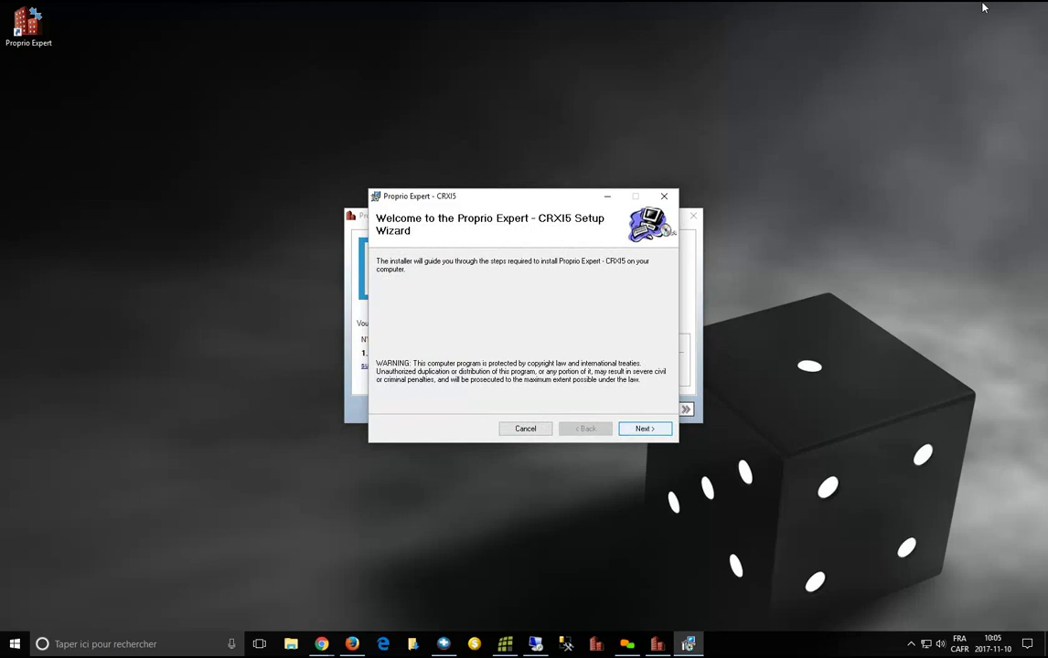
- Install Proprio Expert - CRXI5 for everyone in the default folder, and close the finished installer
key(Return)
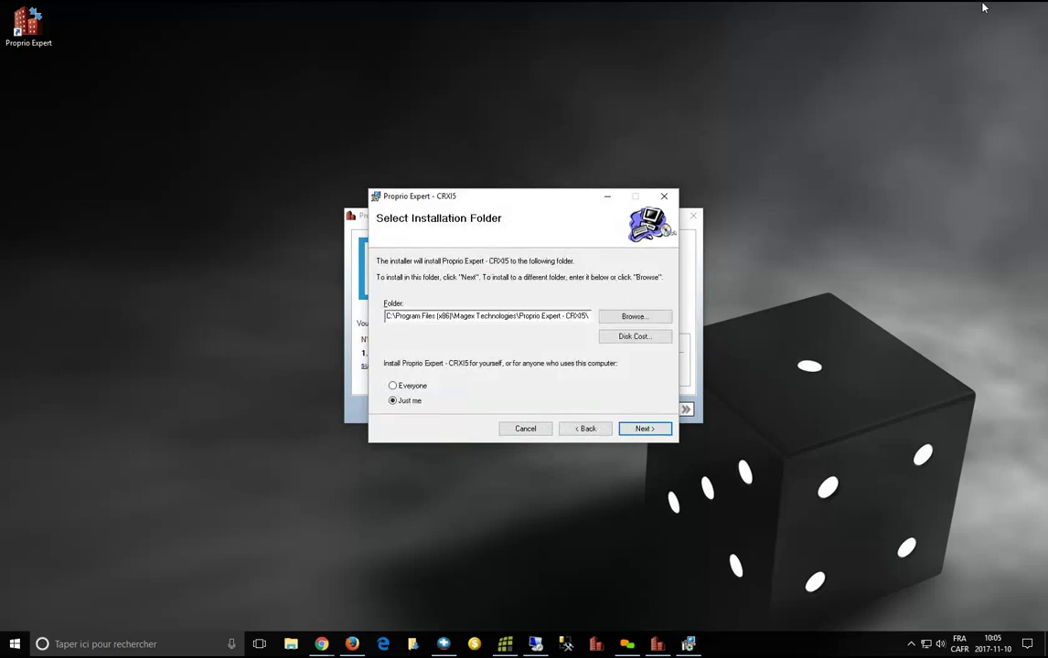
key(alt+e)
key(Return)
key(Return)
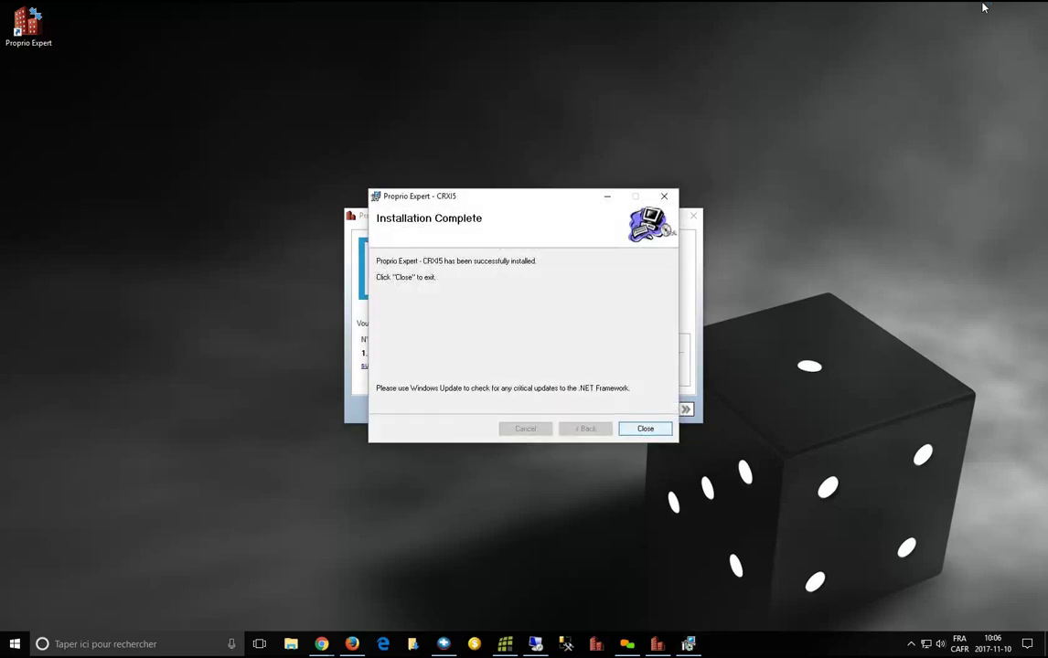
key(Return)
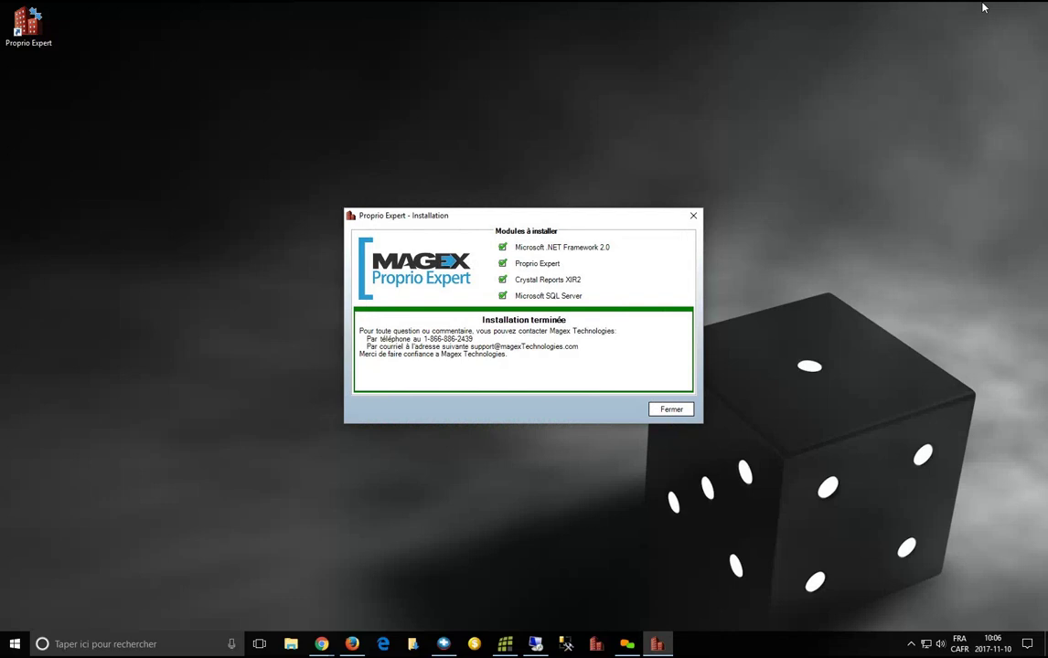
click(671, 409)
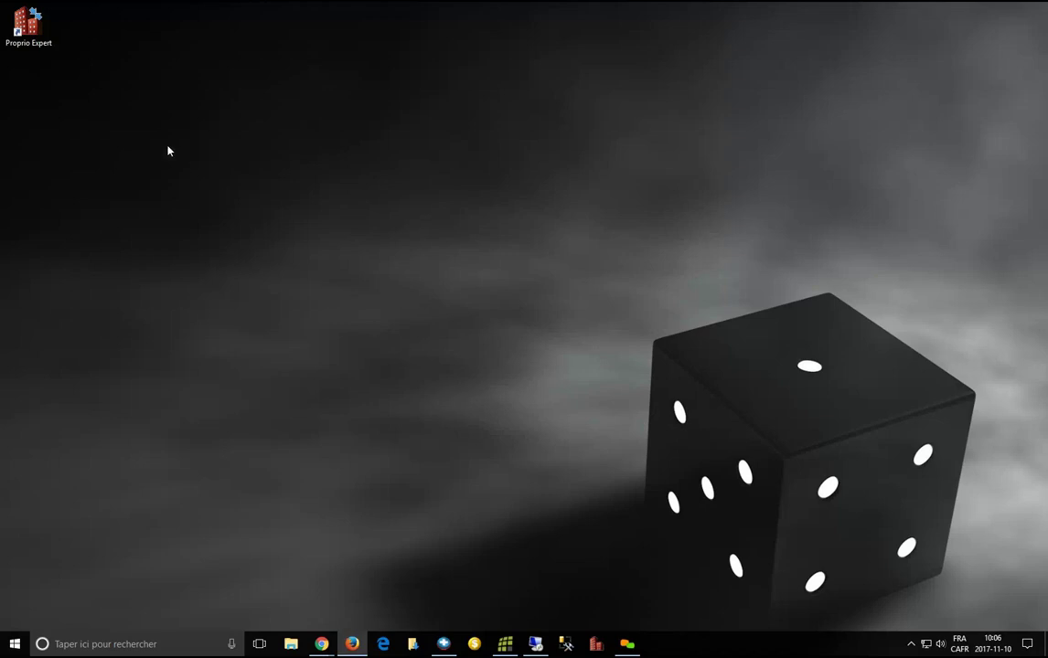
- Launch Proprio Expert from the desktop and close its November 2017 calendar window
double_click(28, 25)
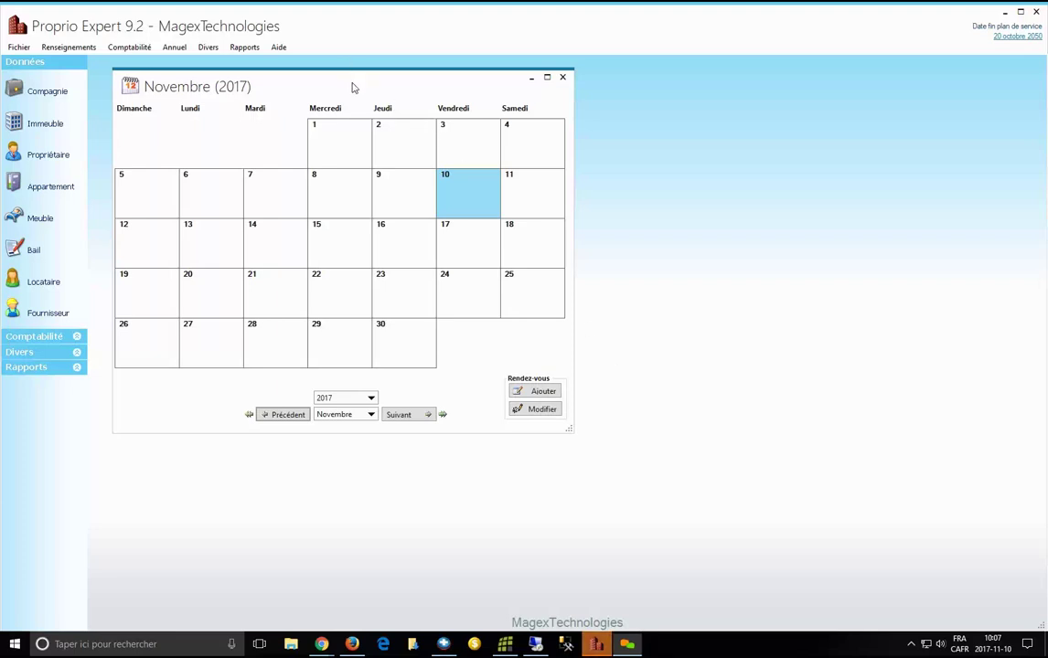
drag(351, 87, 345, 117)
click(556, 108)
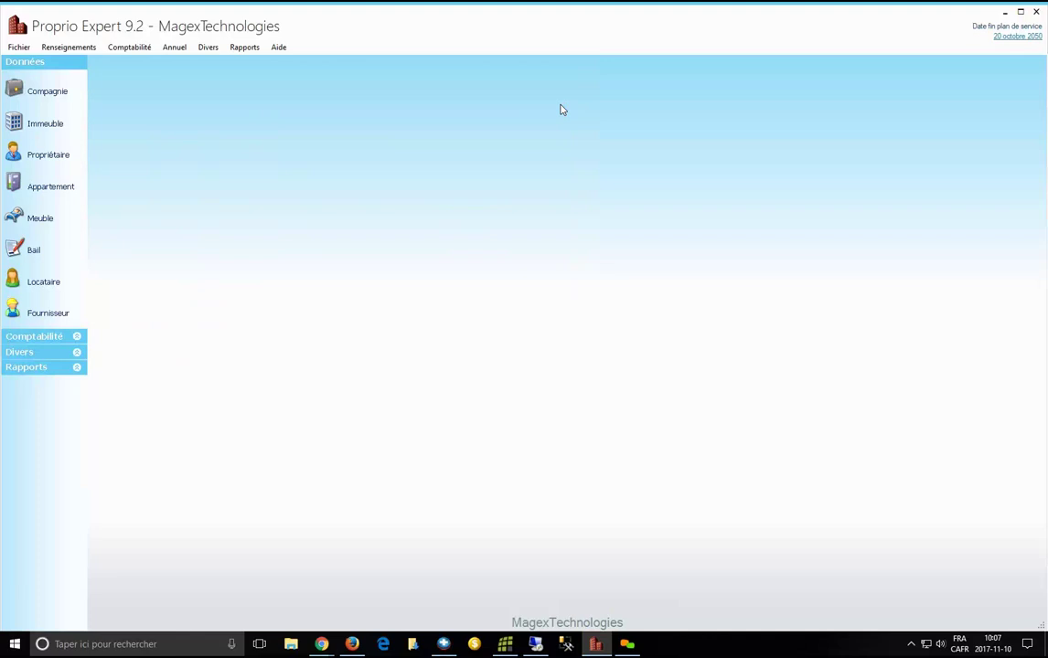
- Check the contents of the C:\Magex folder in File Explorer for the backup file, and close the window
click(291, 643)
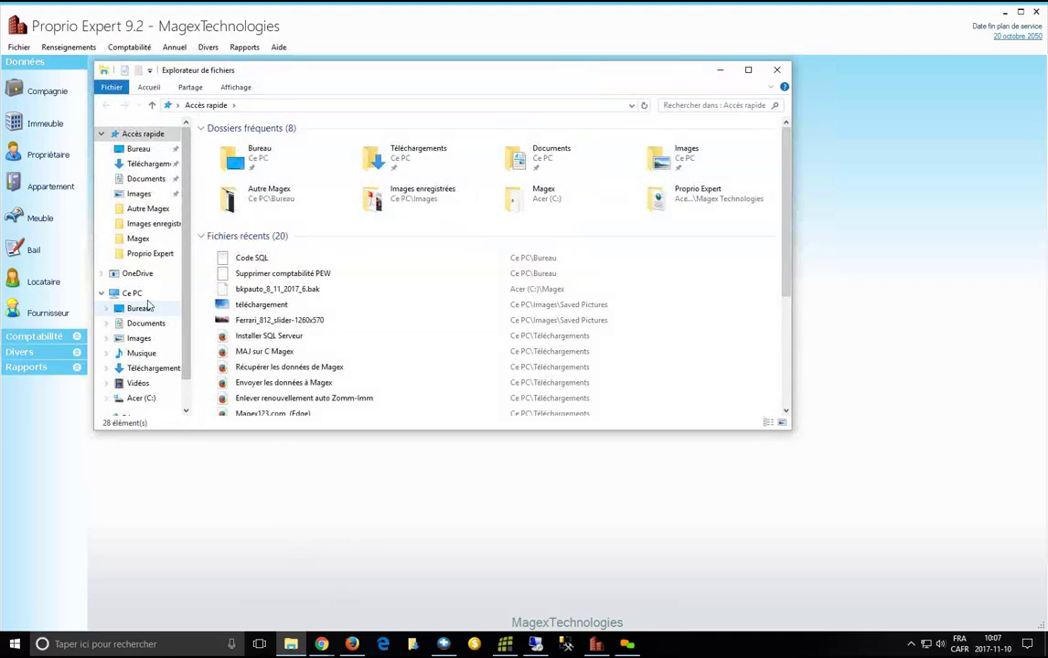
click(138, 294)
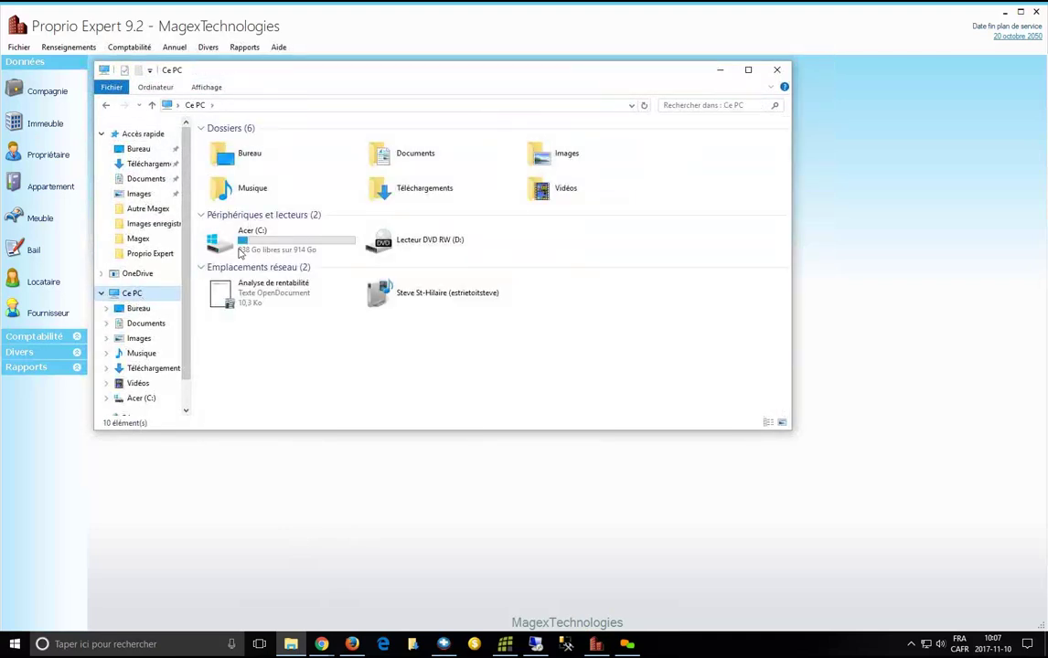
double_click(240, 253)
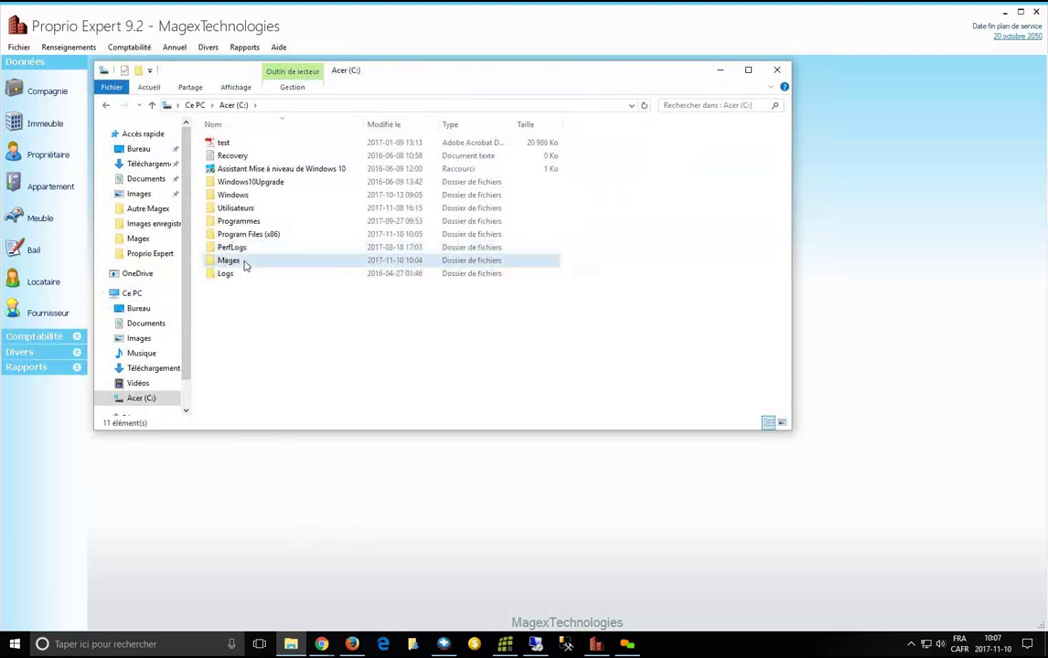
double_click(245, 262)
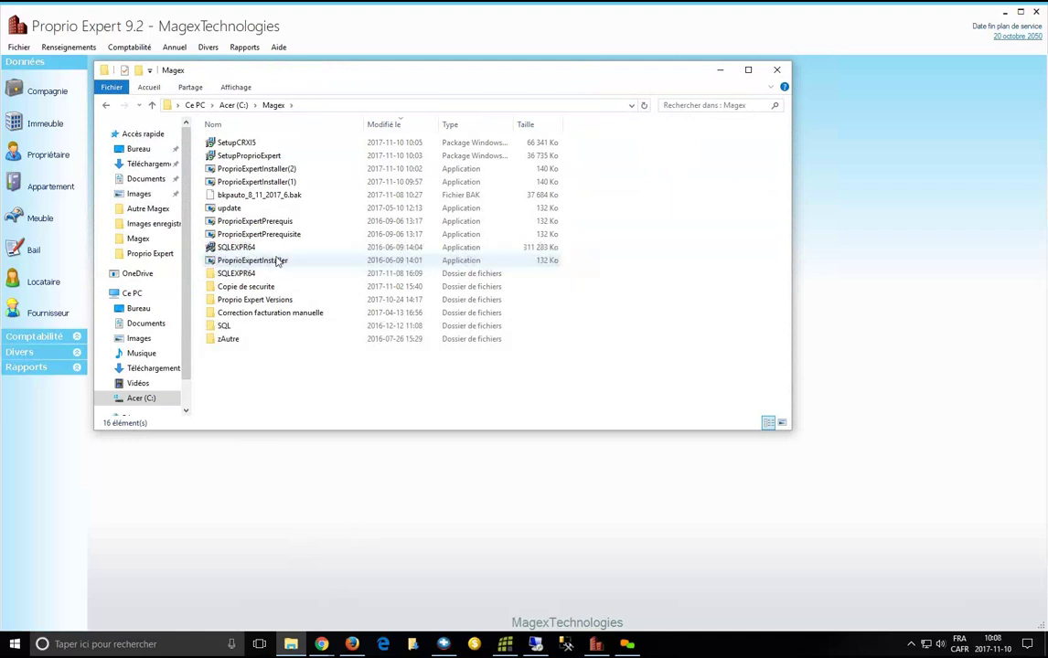
click(777, 70)
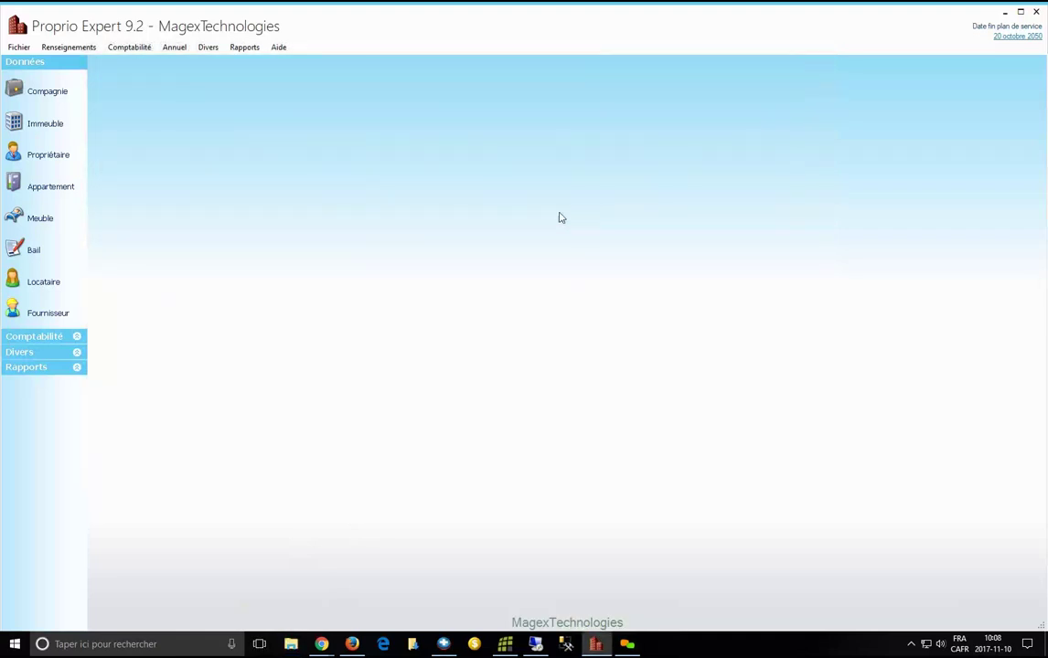
- Open the Copie de sécurité window in Proprio Expert and show its restore options
click(23, 51)
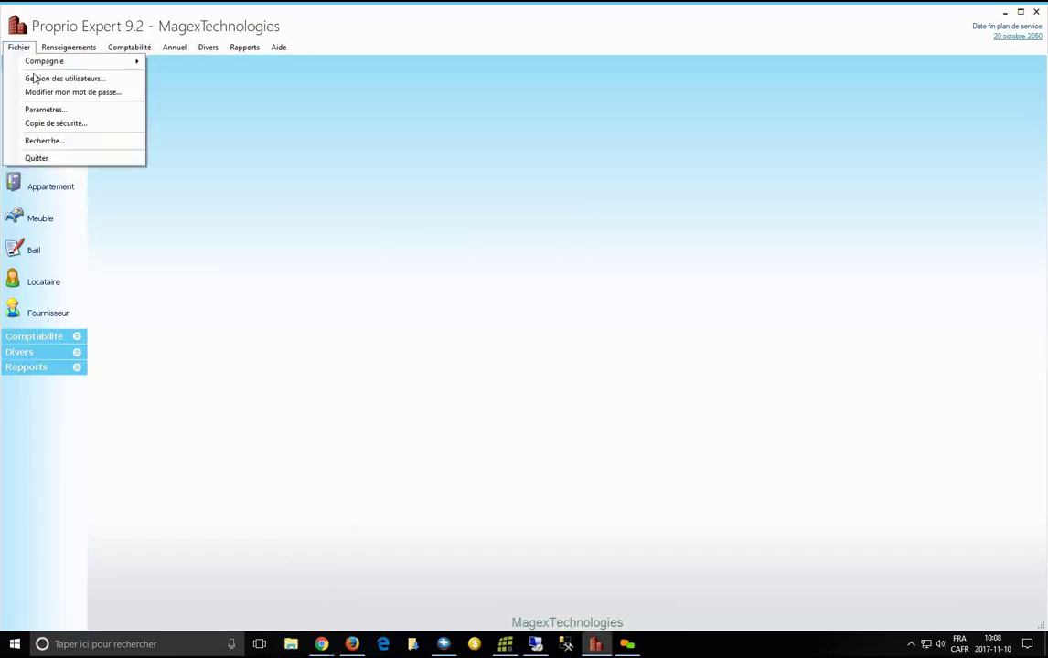
click(43, 122)
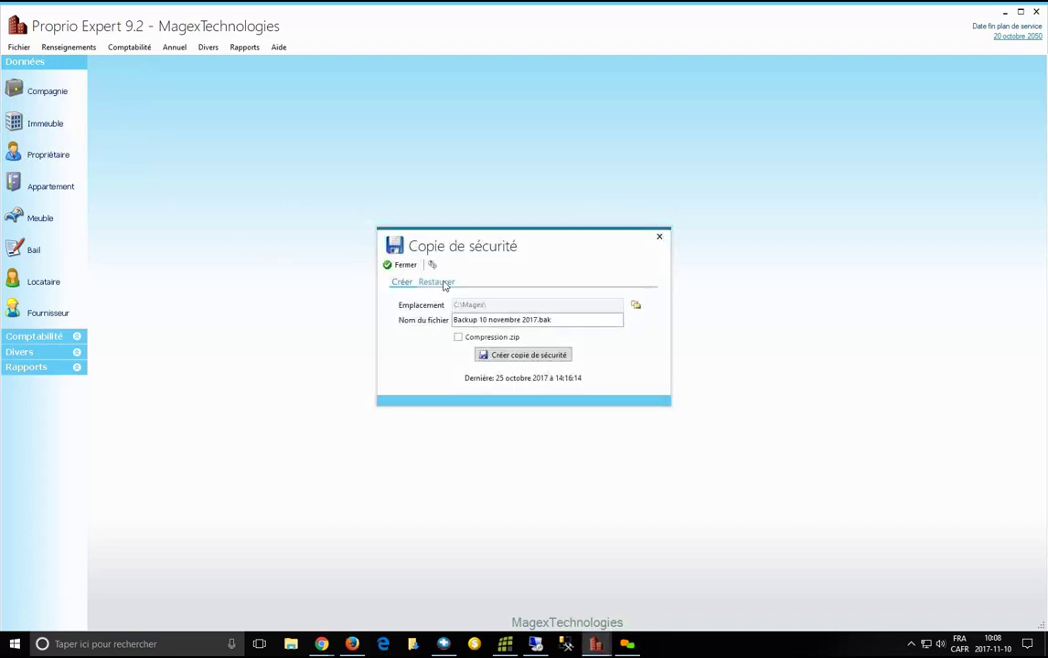
click(444, 285)
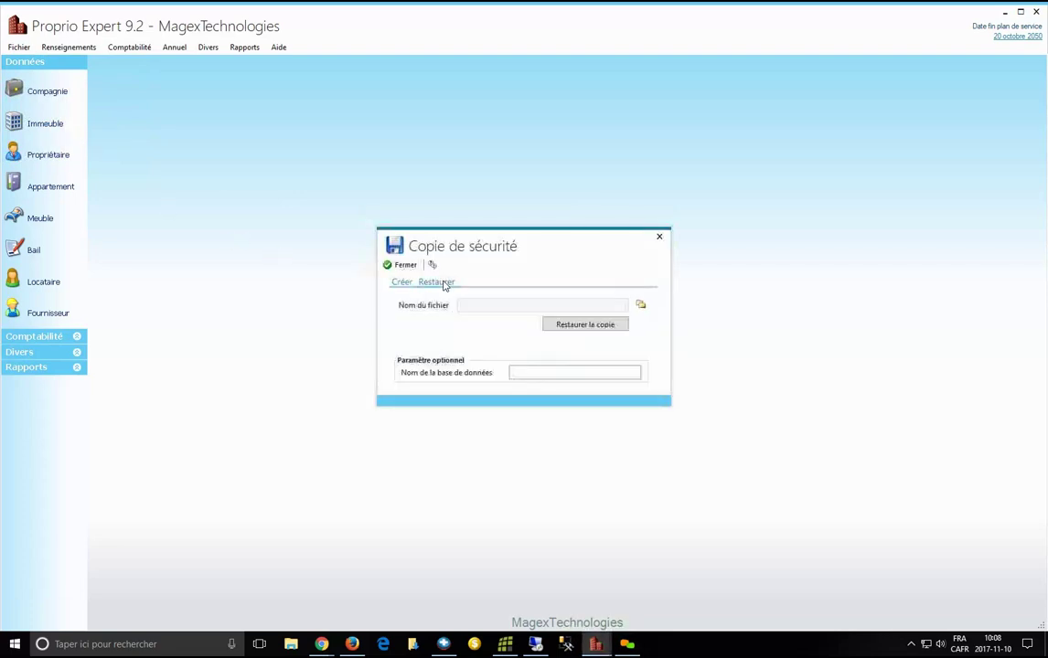
- Restore the backup file bkpauto_8_11_2017_6.bak from C:\Magex, confirming that the current data is replaced
click(642, 306)
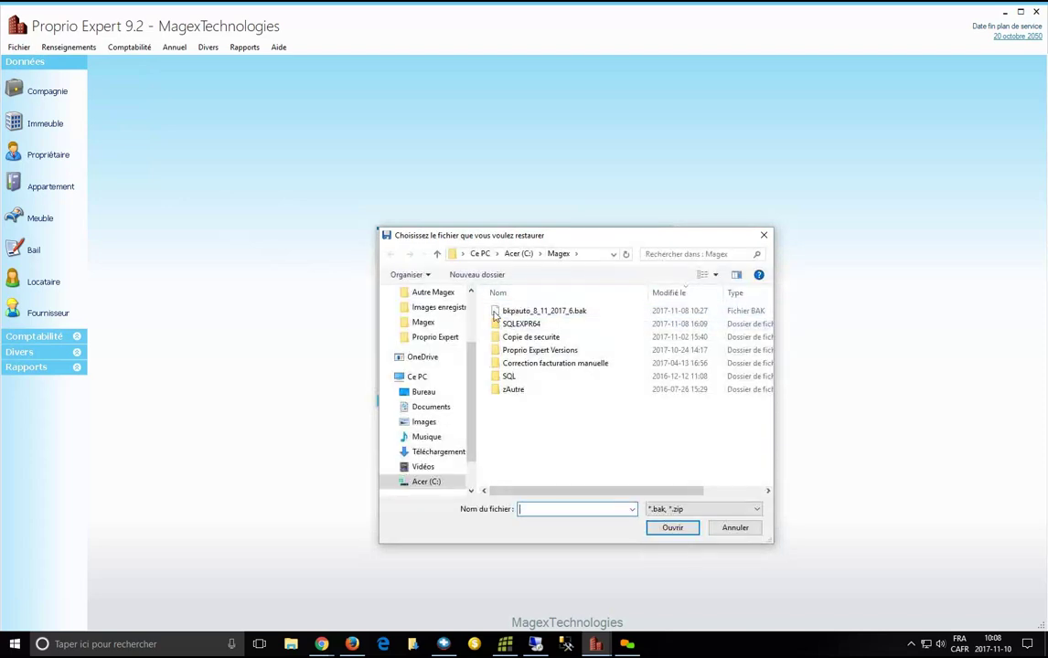
click(417, 377)
scroll(524, 408, down, 3)
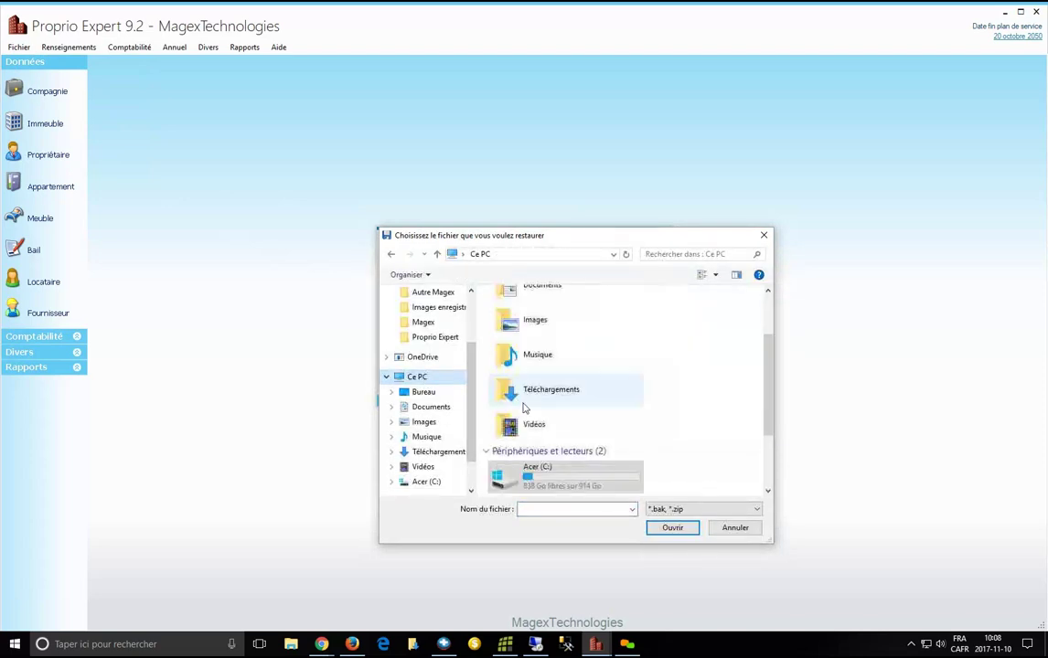
double_click(562, 480)
double_click(529, 325)
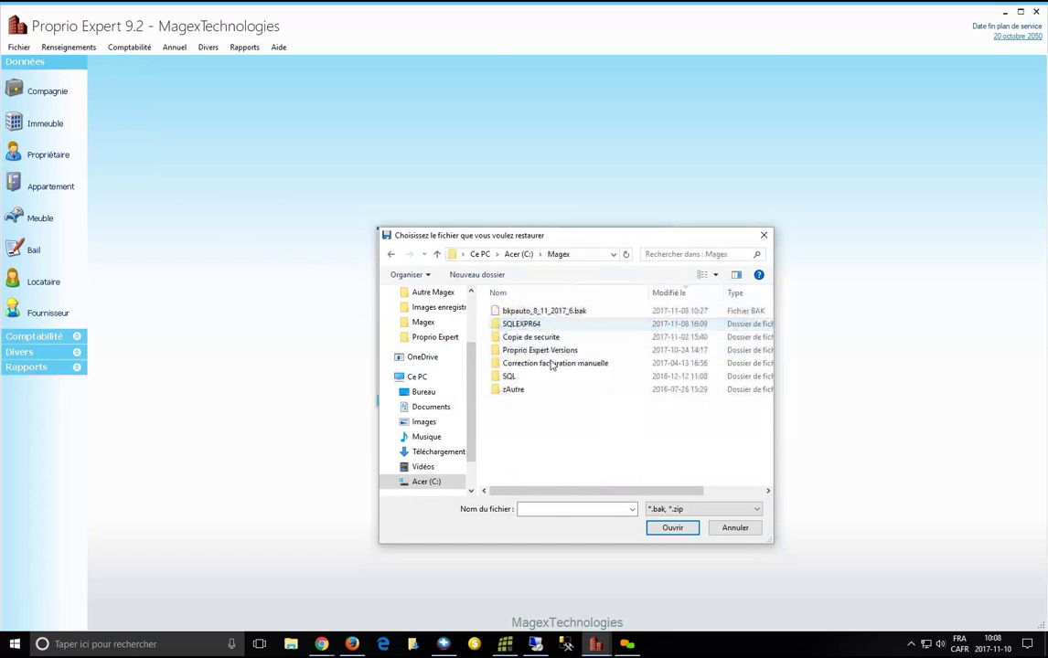
click(567, 314)
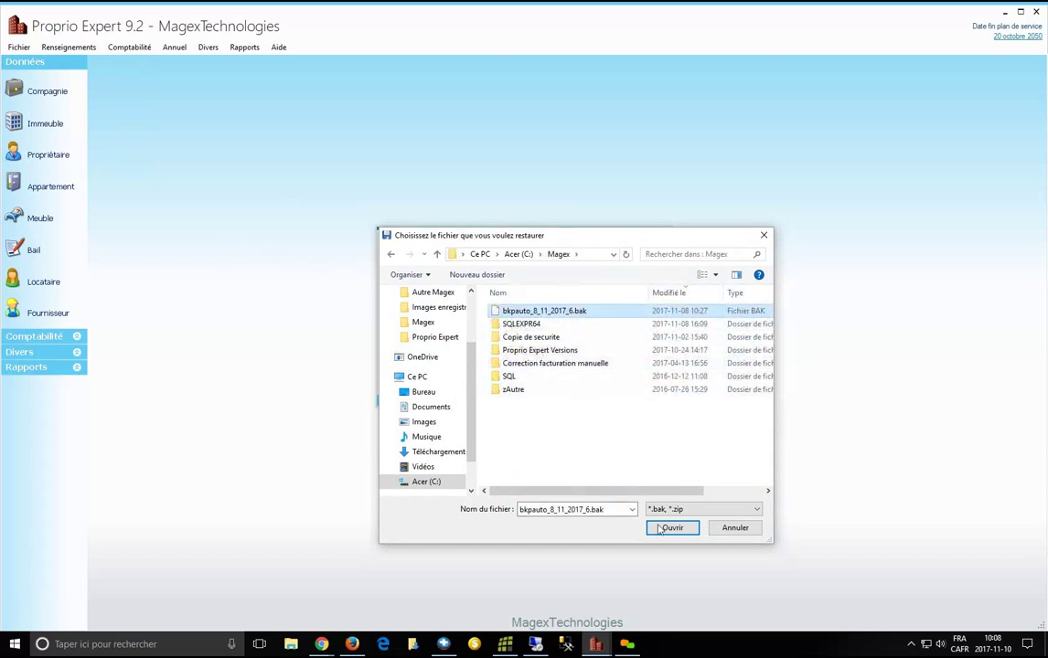
click(673, 529)
click(592, 327)
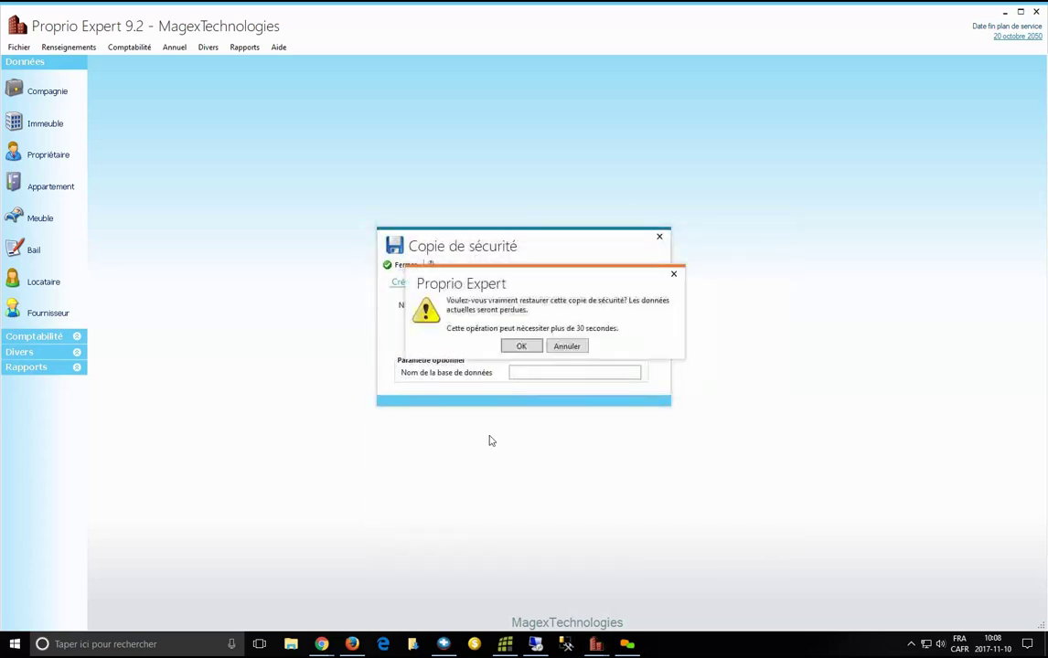
click(520, 345)
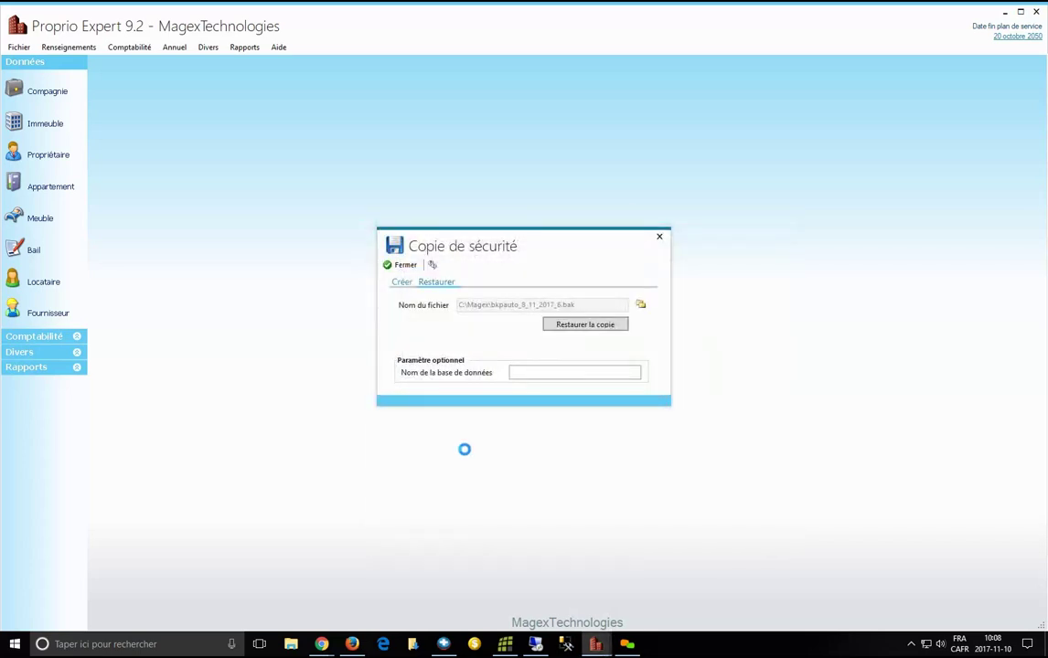